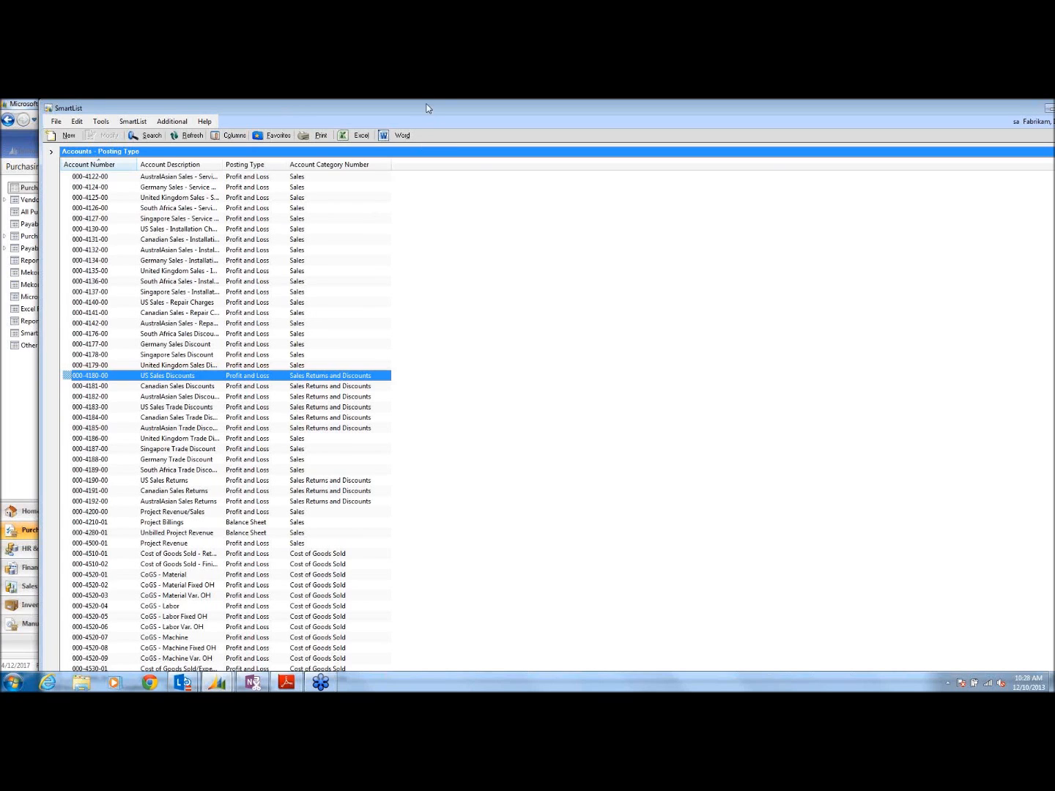
Step: Move the account posting-type SmartList aside, then close it
{"action": "left_click_drag", "start_coordinate": [429, 111], "coordinate": [396, 109]}
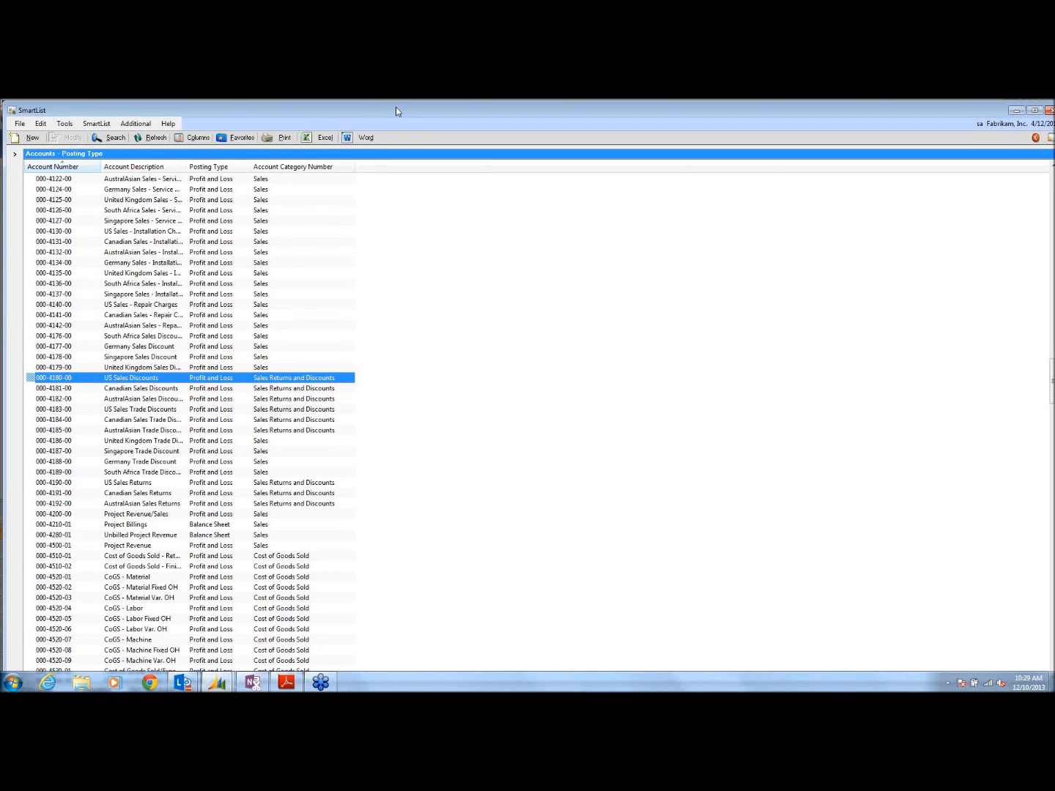
{"action": "left_click_drag", "start_coordinate": [383, 114], "coordinate": [298, 139]}
{"action": "left_click", "coordinate": [973, 131]}
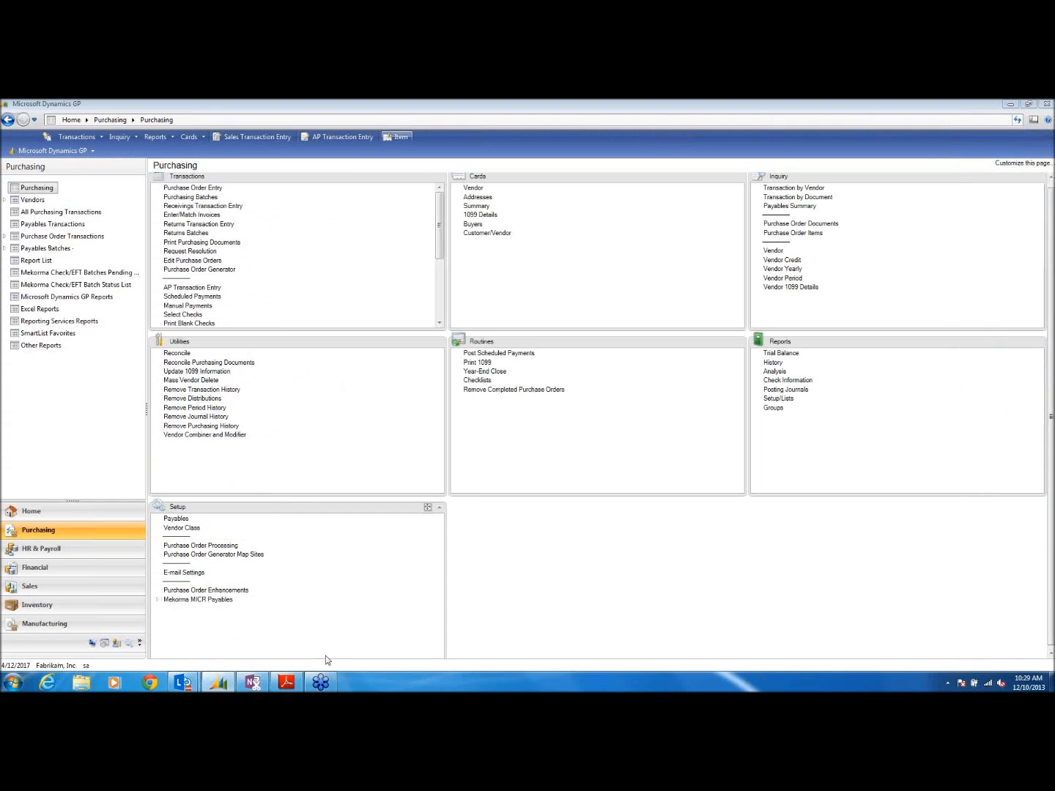
Step: Bring Dynamics GP back to the front and show the Financial area page
{"action": "left_click", "coordinate": [286, 682]}
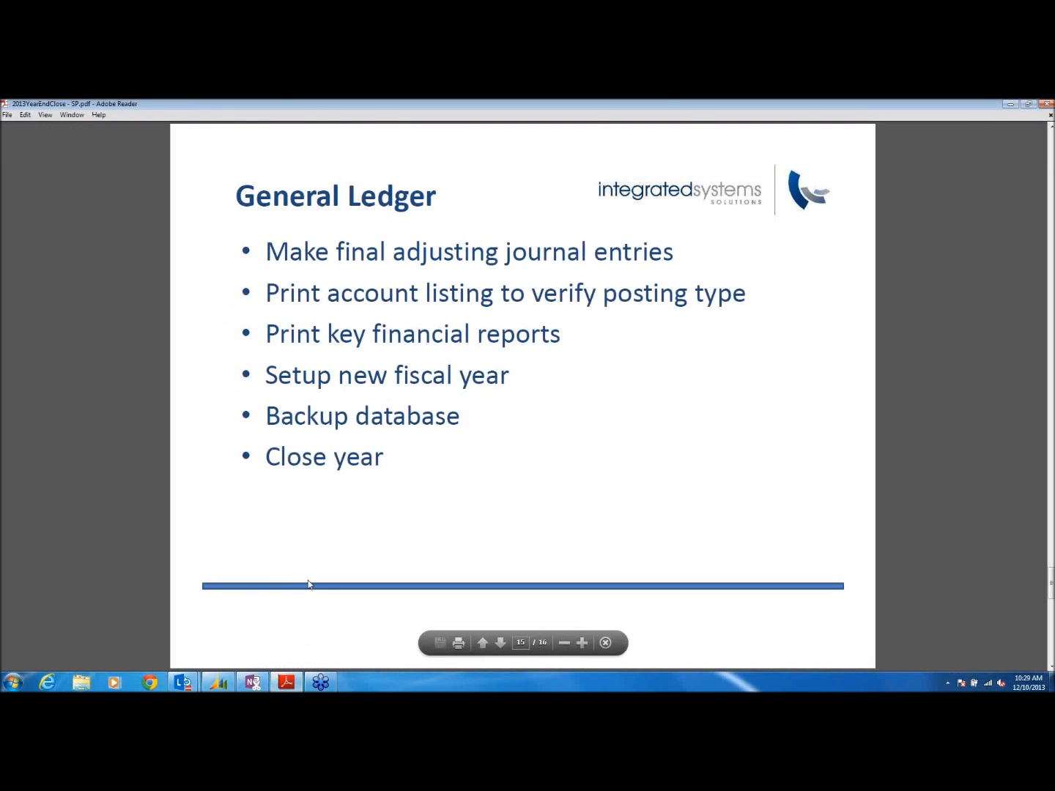
{"action": "mouse_move", "coordinate": [217, 682]}
{"action": "left_click", "coordinate": [217, 627]}
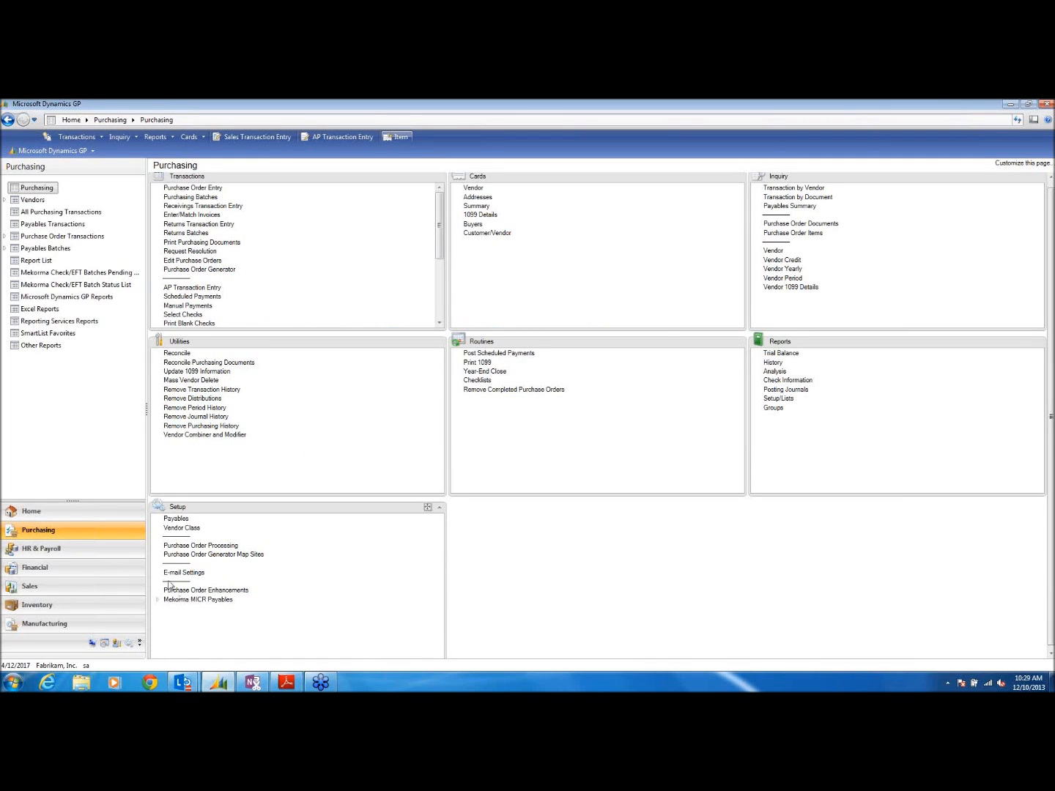
{"action": "left_click", "coordinate": [77, 569]}
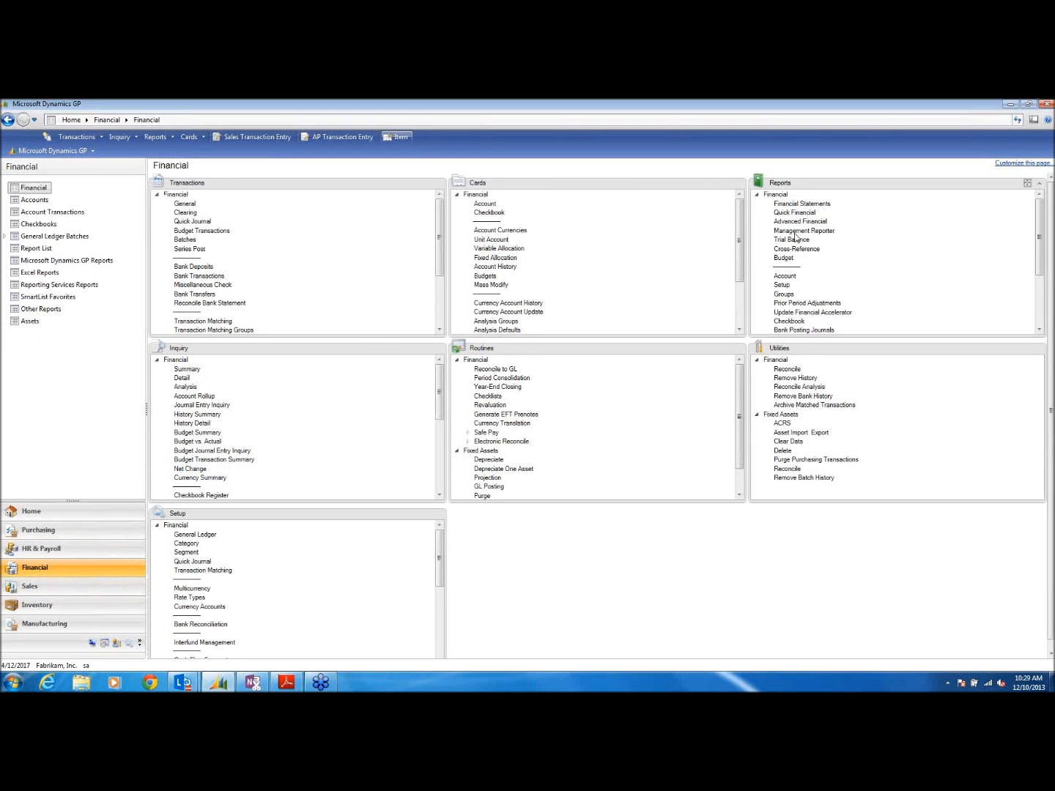
Step: Review the Trial Balance report options, close them, and return to the General Ledger slide
{"action": "left_click", "coordinate": [791, 239]}
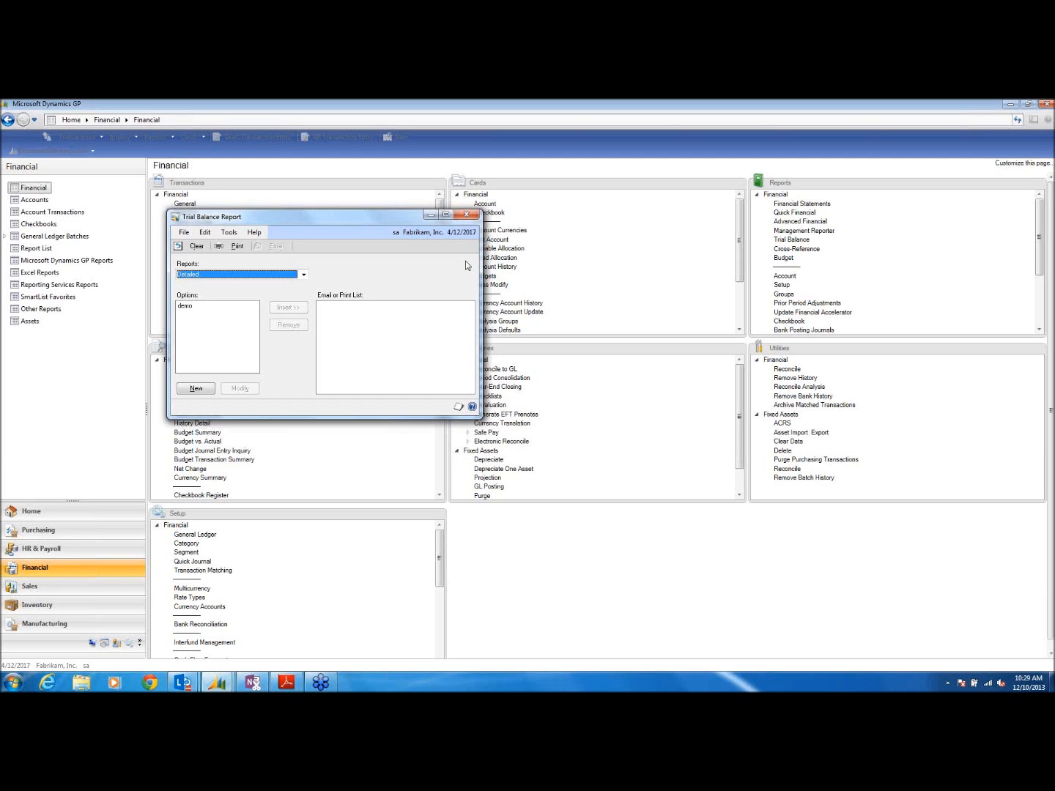
{"action": "left_click", "coordinate": [468, 217]}
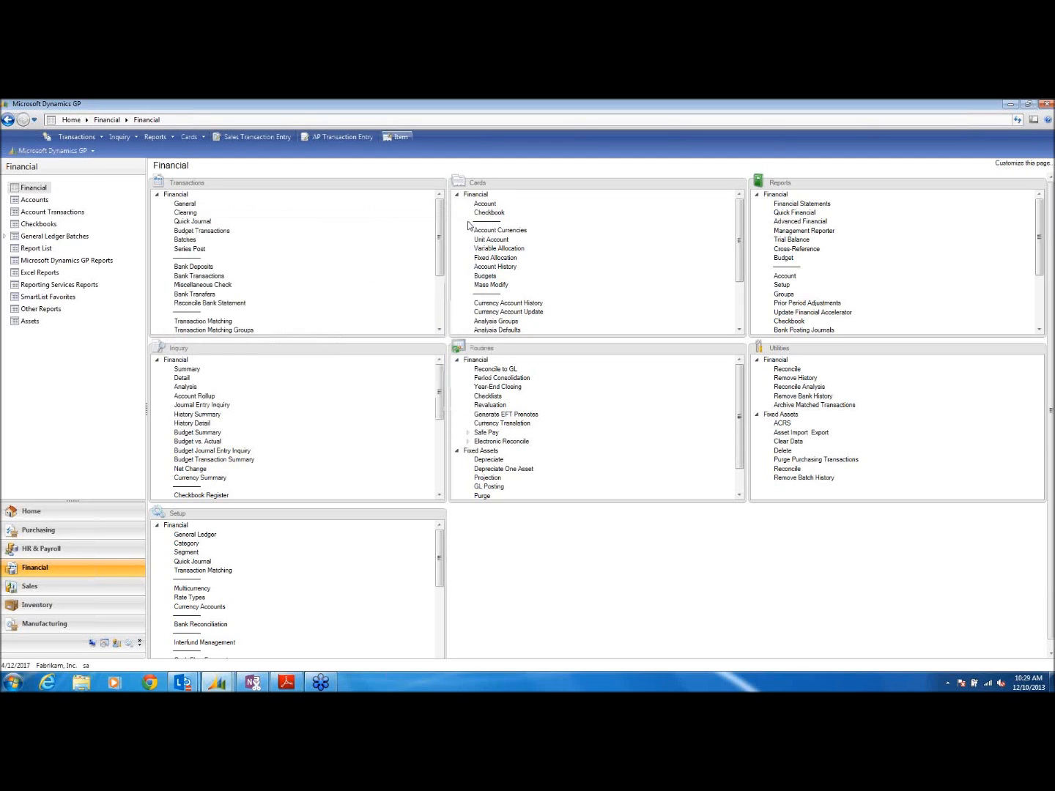
{"action": "left_click", "coordinate": [286, 686]}
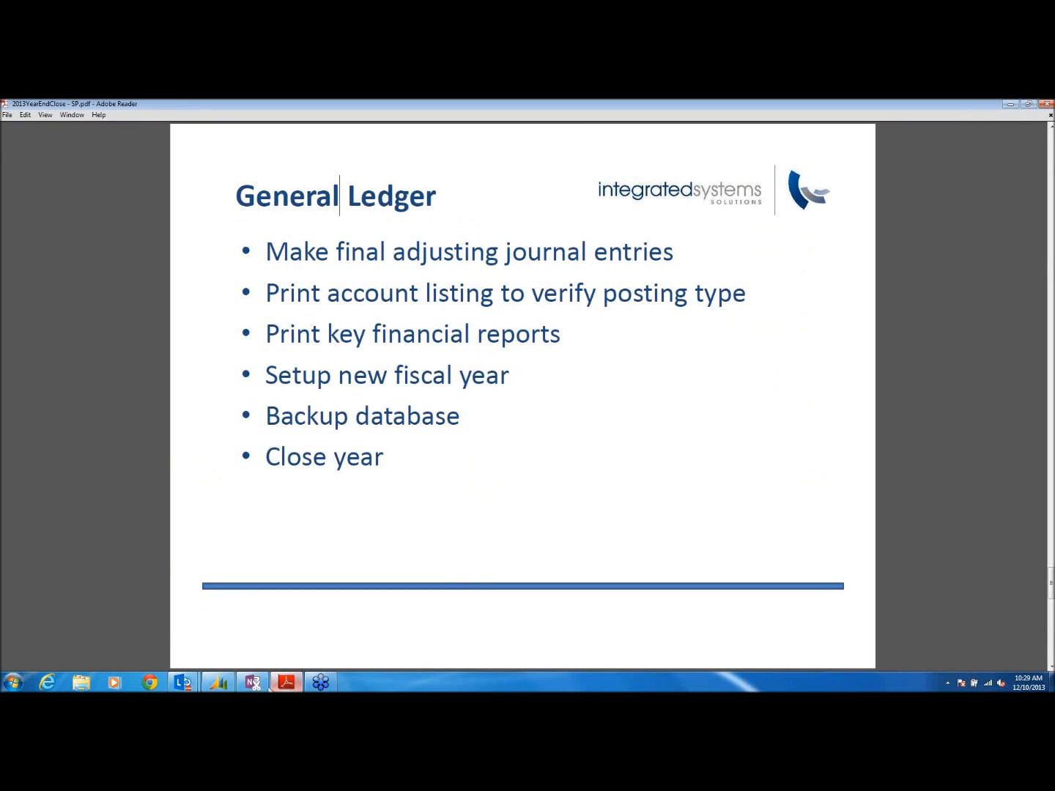
{"action": "mouse_move", "coordinate": [280, 686]}
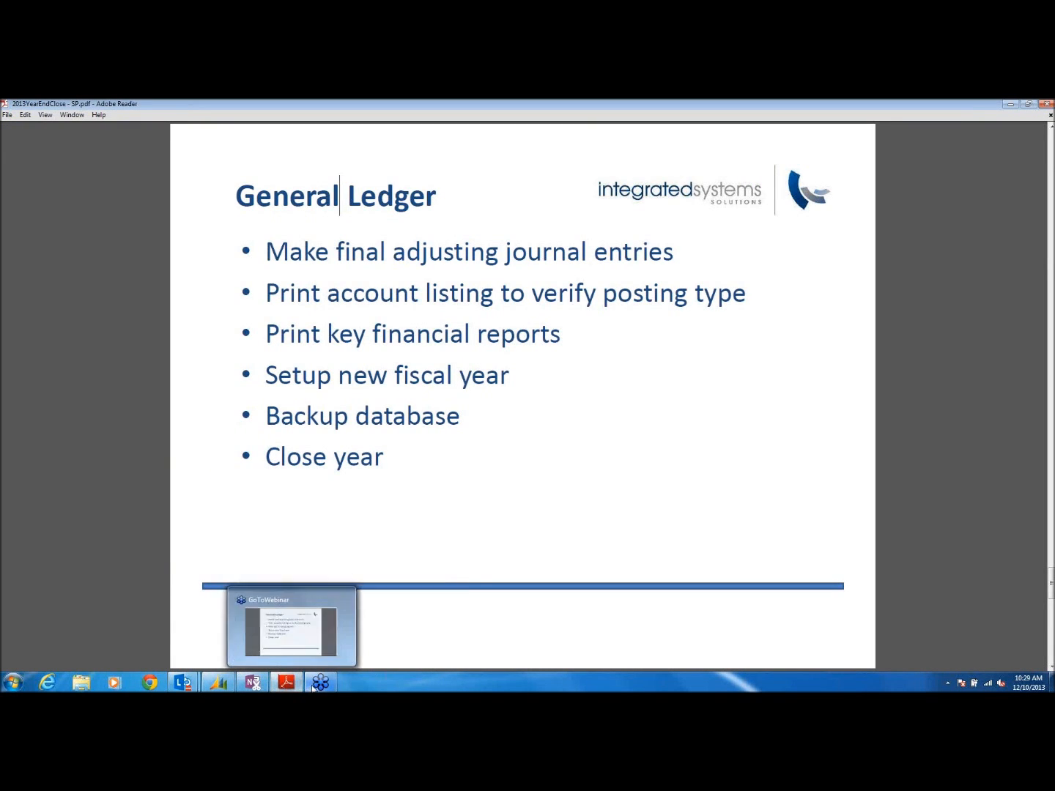
Step: Open the Fiscal Periods Setup window via Tools > Setup > Company
{"action": "left_click", "coordinate": [221, 685]}
{"action": "left_click", "coordinate": [59, 151]}
{"action": "mouse_move", "coordinate": [70, 205]}
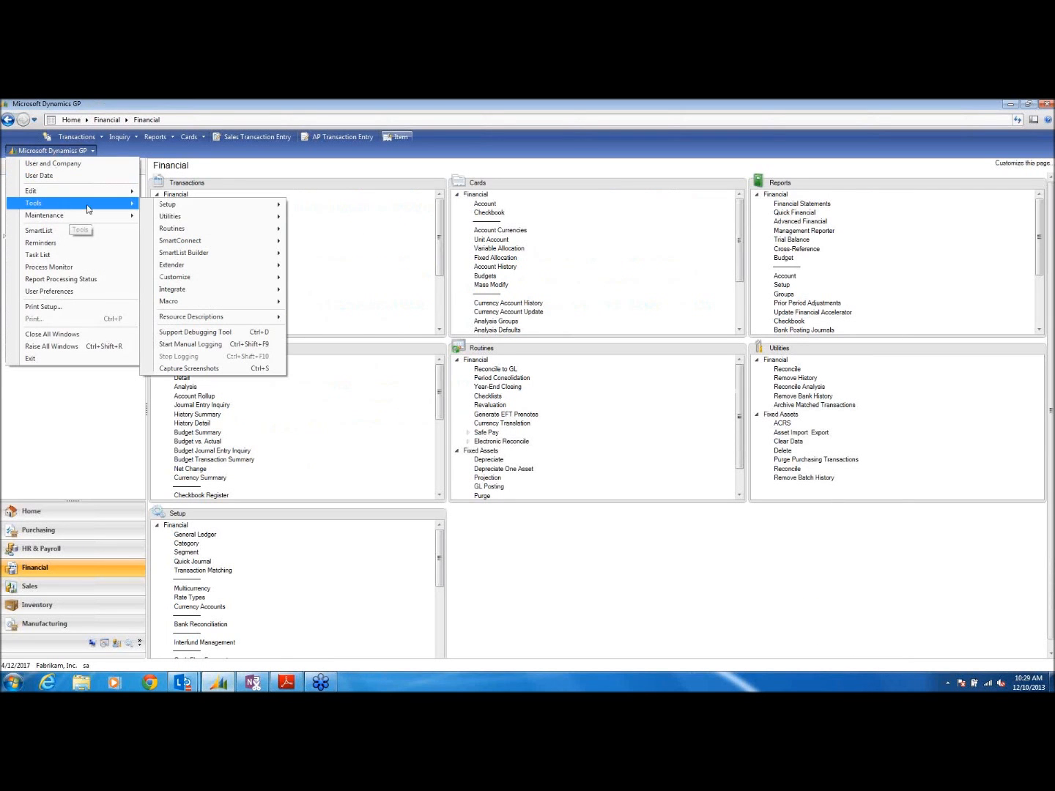
{"action": "mouse_move", "coordinate": [225, 213]}
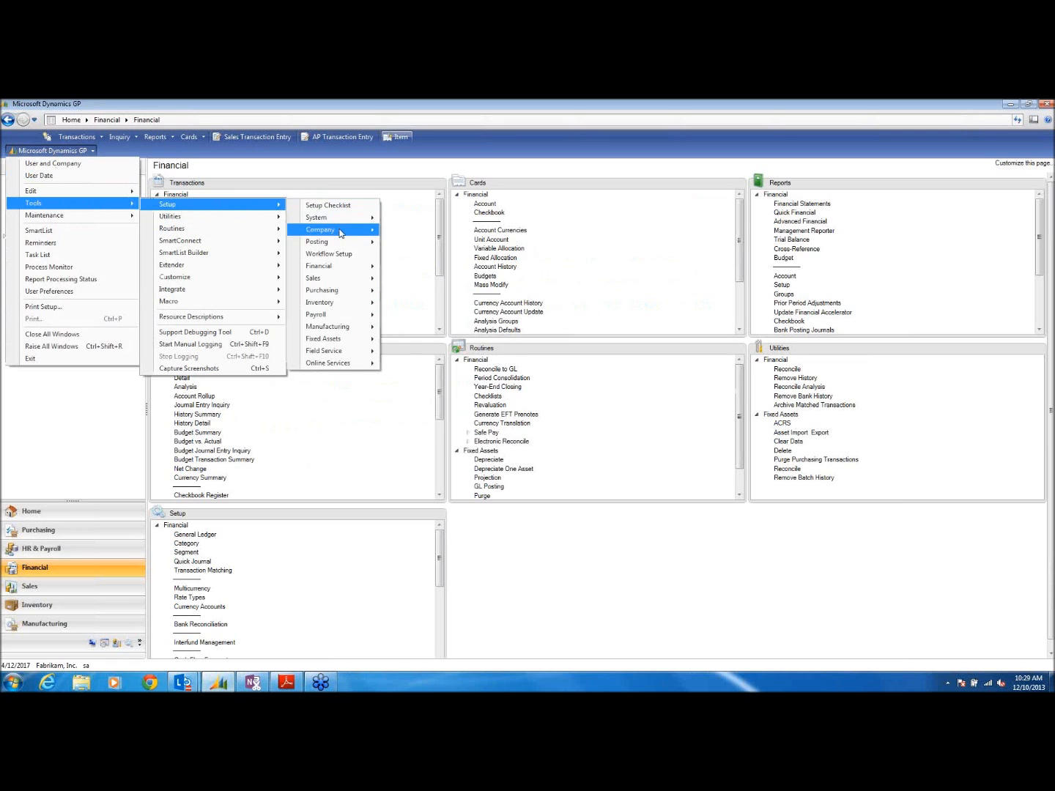
{"action": "mouse_move", "coordinate": [341, 229]}
{"action": "left_click", "coordinate": [429, 258]}
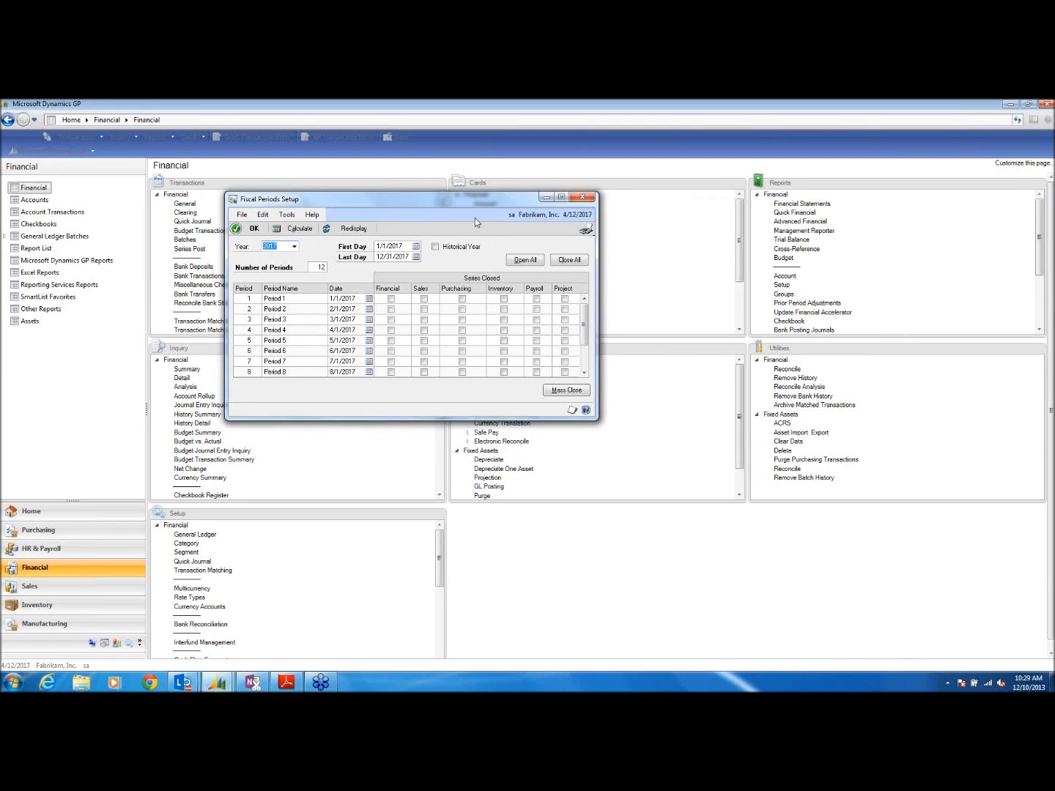
{"action": "left_click_drag", "start_coordinate": [474, 201], "coordinate": [498, 208]}
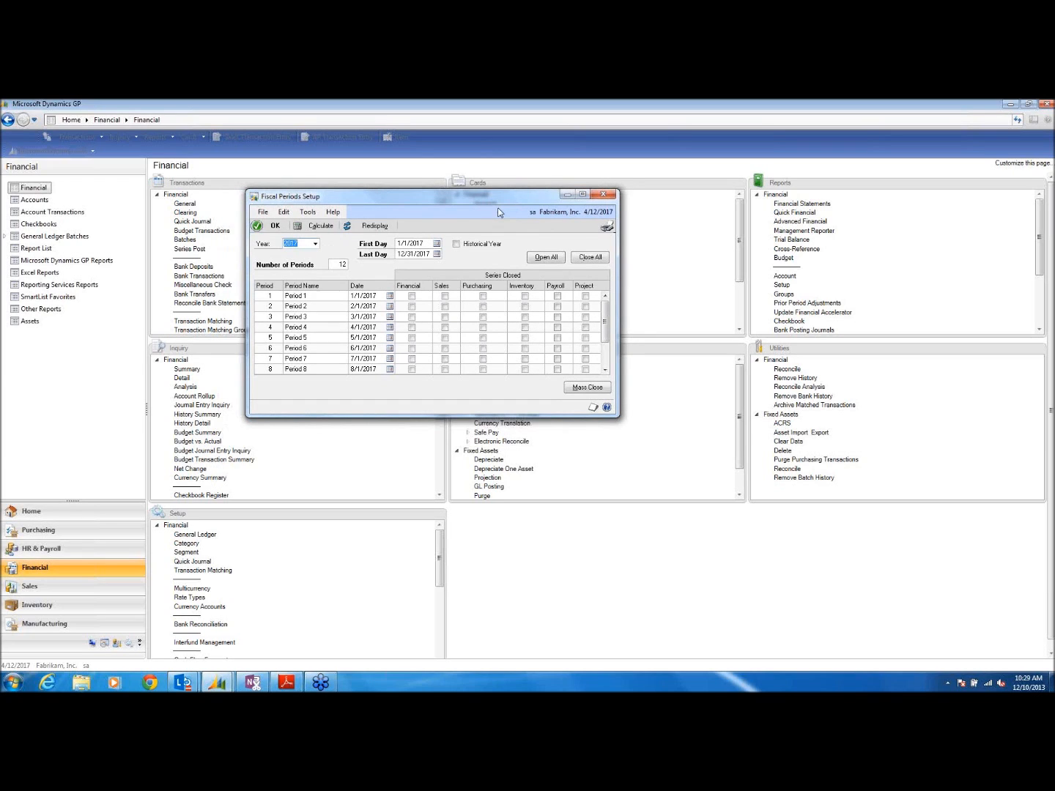
Step: Generate twelve fiscal periods for year 2020, then switch back to fiscal year 2017
{"action": "left_click", "coordinate": [315, 244]}
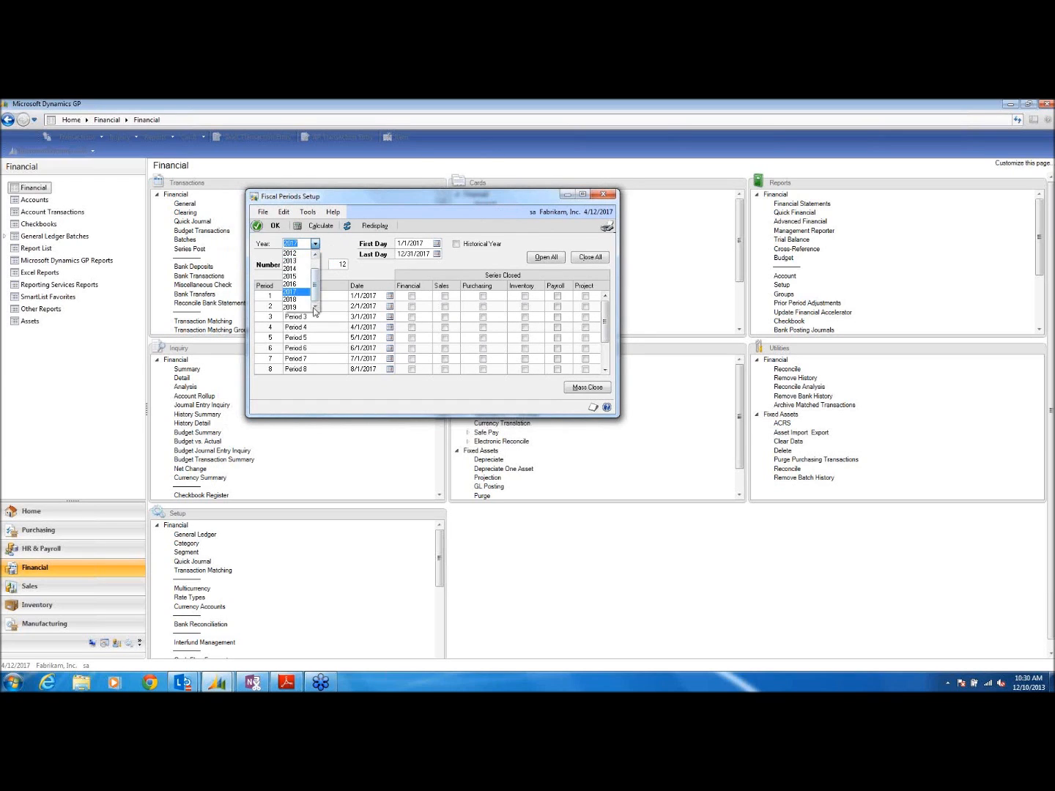
{"action": "left_click", "coordinate": [357, 197]}
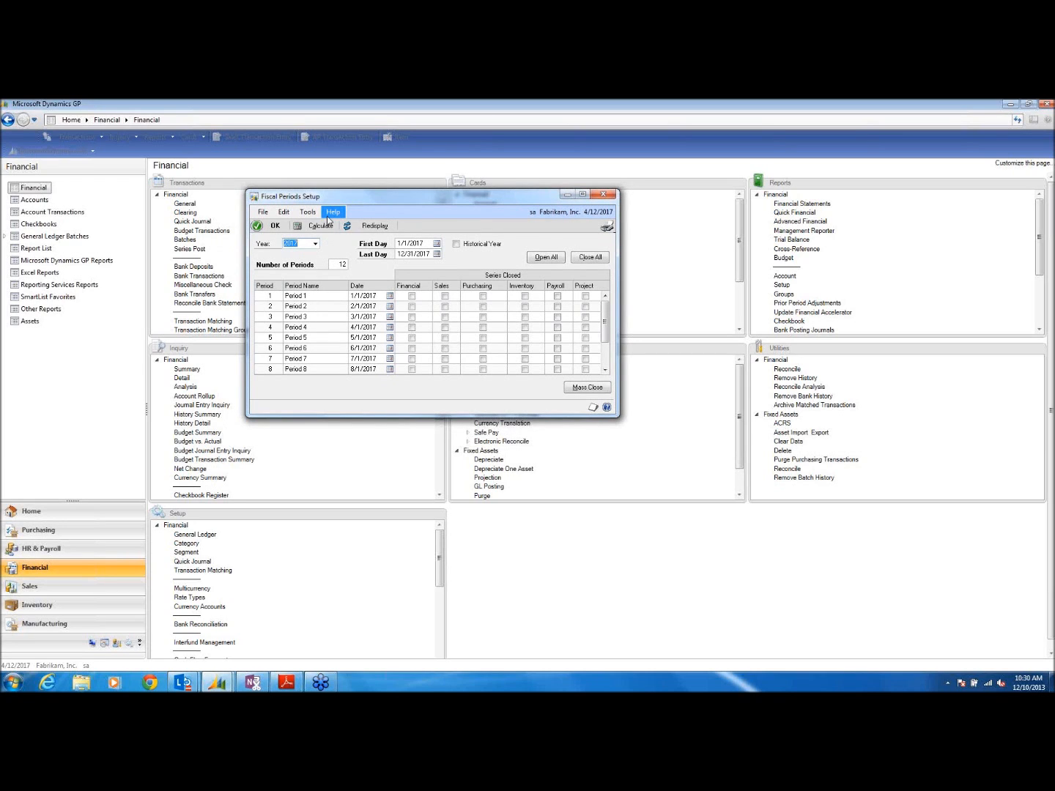
{"action": "type", "text": "2020"}
{"action": "key", "text": "Tab"}
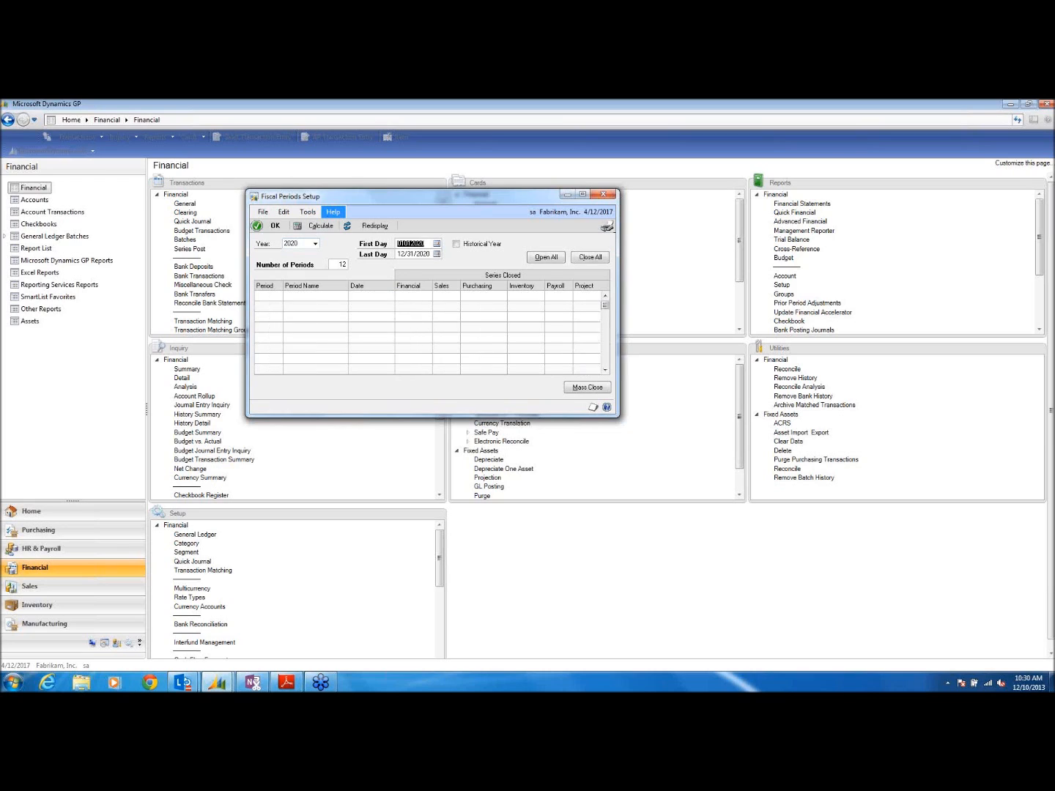
{"action": "left_click", "coordinate": [320, 226]}
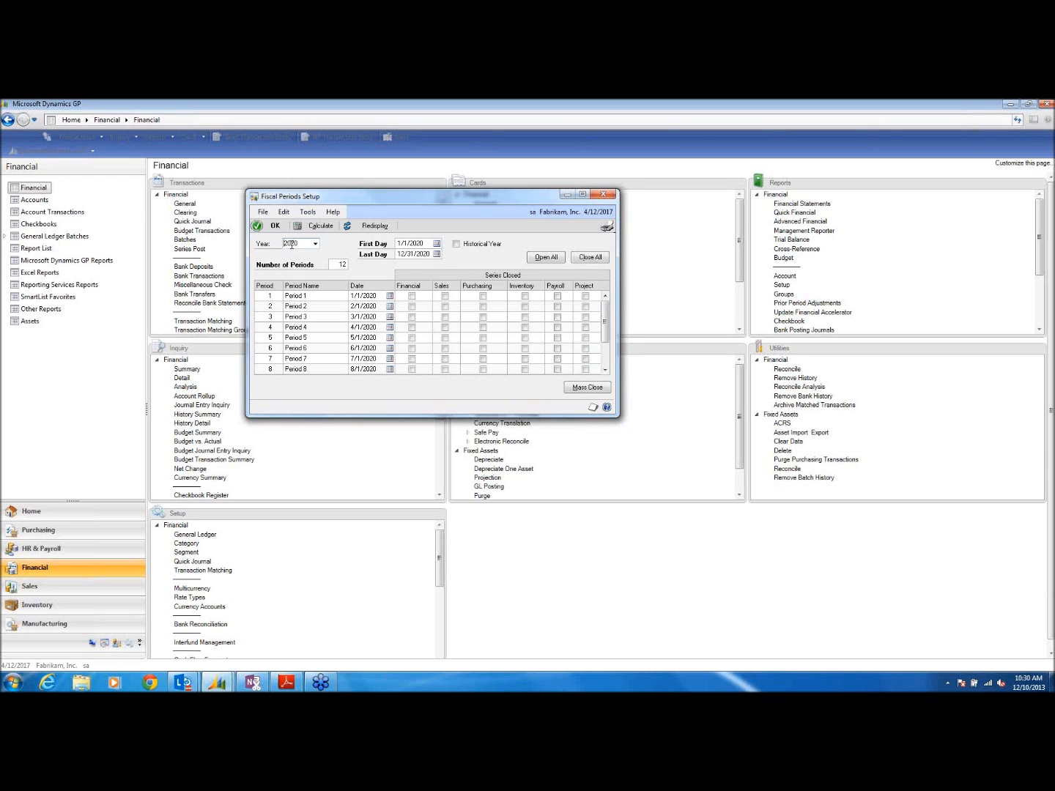
{"action": "left_click", "coordinate": [316, 243]}
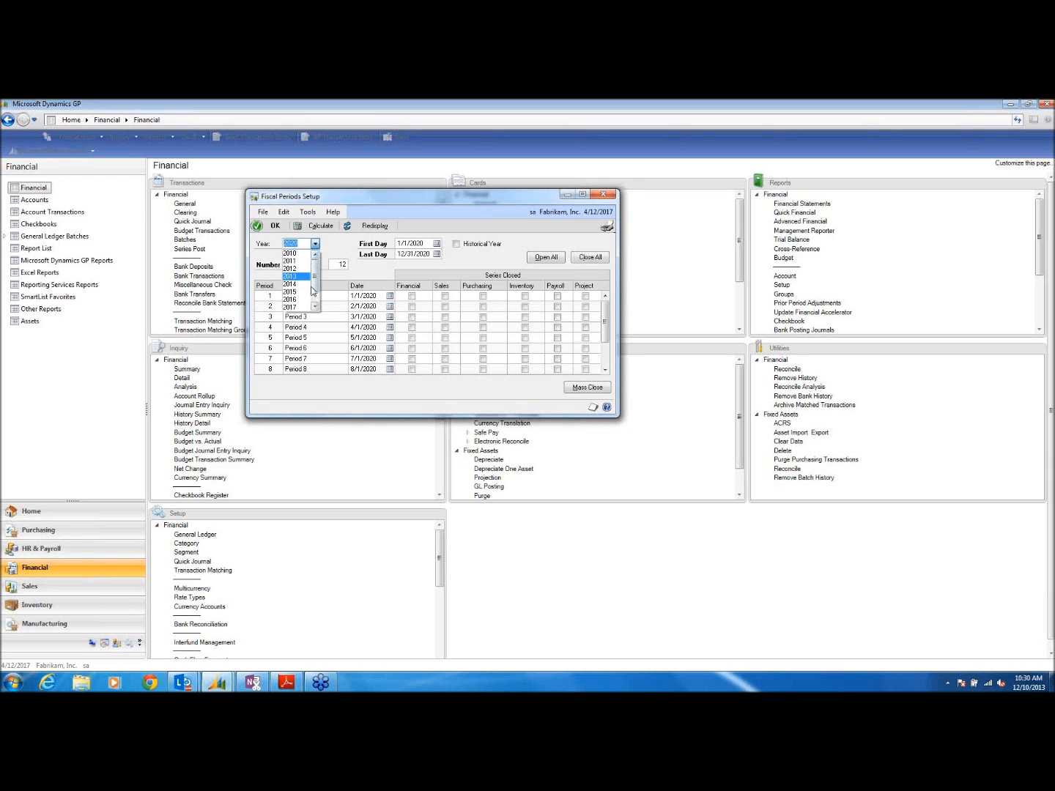
{"action": "left_click", "coordinate": [300, 307]}
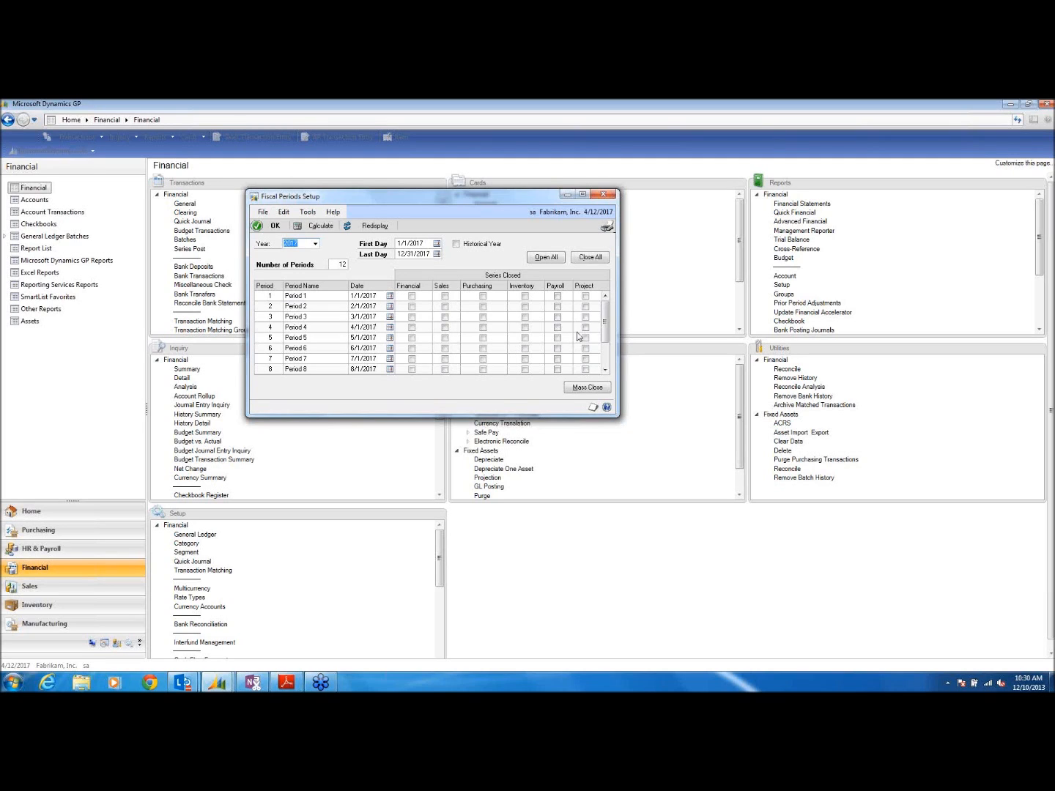
{"action": "left_click_drag", "start_coordinate": [606, 326], "coordinate": [615, 363]}
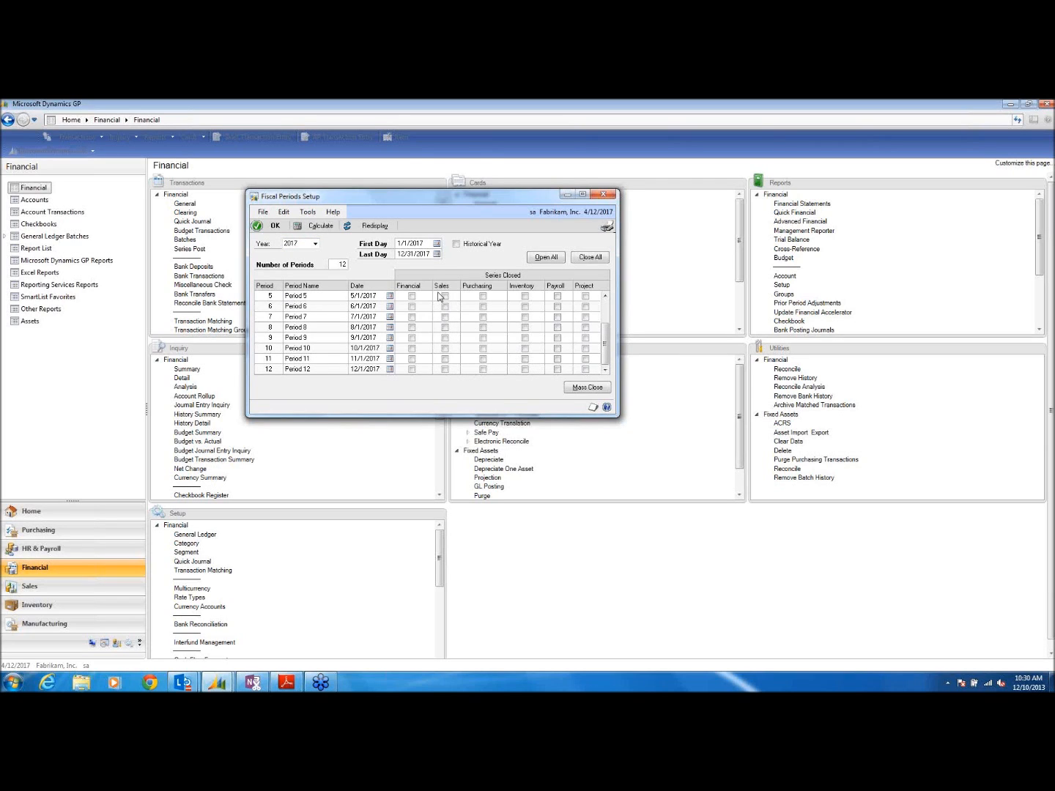
Step: Close 2017 Period 12 for Purchasing, Inventory, Payroll and Project, leaving Financial and Sales open
{"action": "left_click", "coordinate": [445, 370]}
{"action": "left_click", "coordinate": [482, 370]}
{"action": "left_click", "coordinate": [524, 369]}
{"action": "left_click", "coordinate": [558, 369]}
{"action": "left_click", "coordinate": [586, 370]}
{"action": "left_click", "coordinate": [412, 370]}
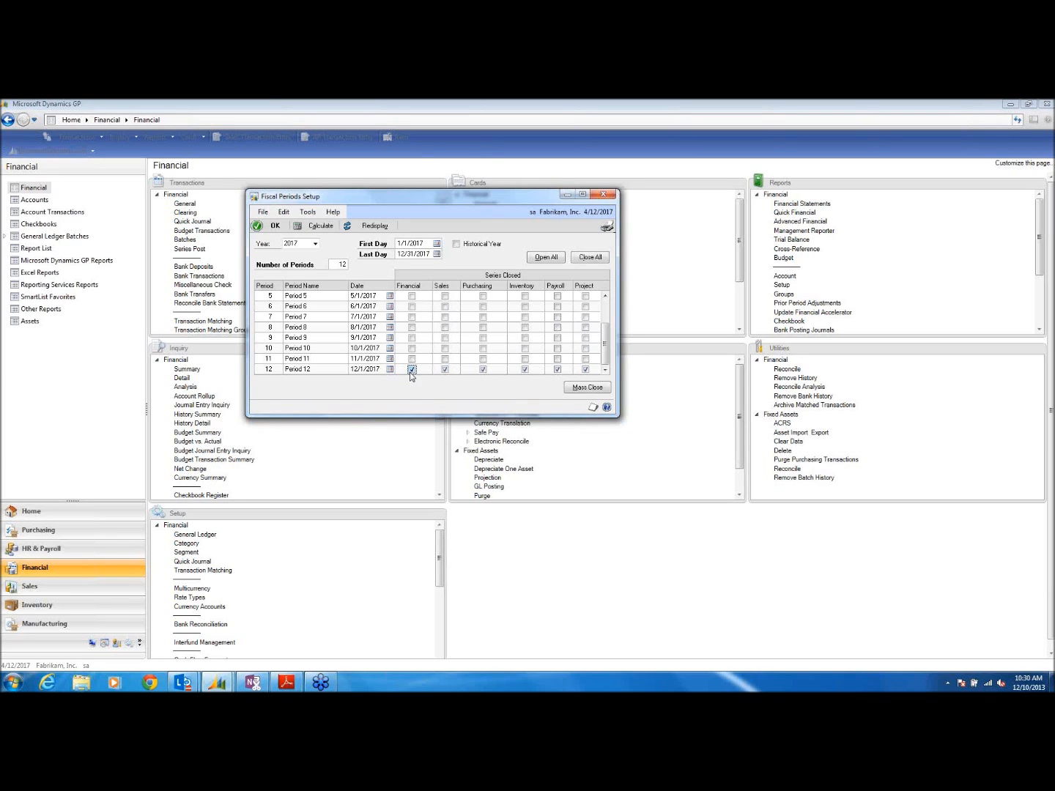
{"action": "left_click", "coordinate": [412, 370]}
{"action": "left_click", "coordinate": [445, 370]}
{"action": "left_click", "coordinate": [605, 193]}
{"action": "left_click", "coordinate": [286, 682]}
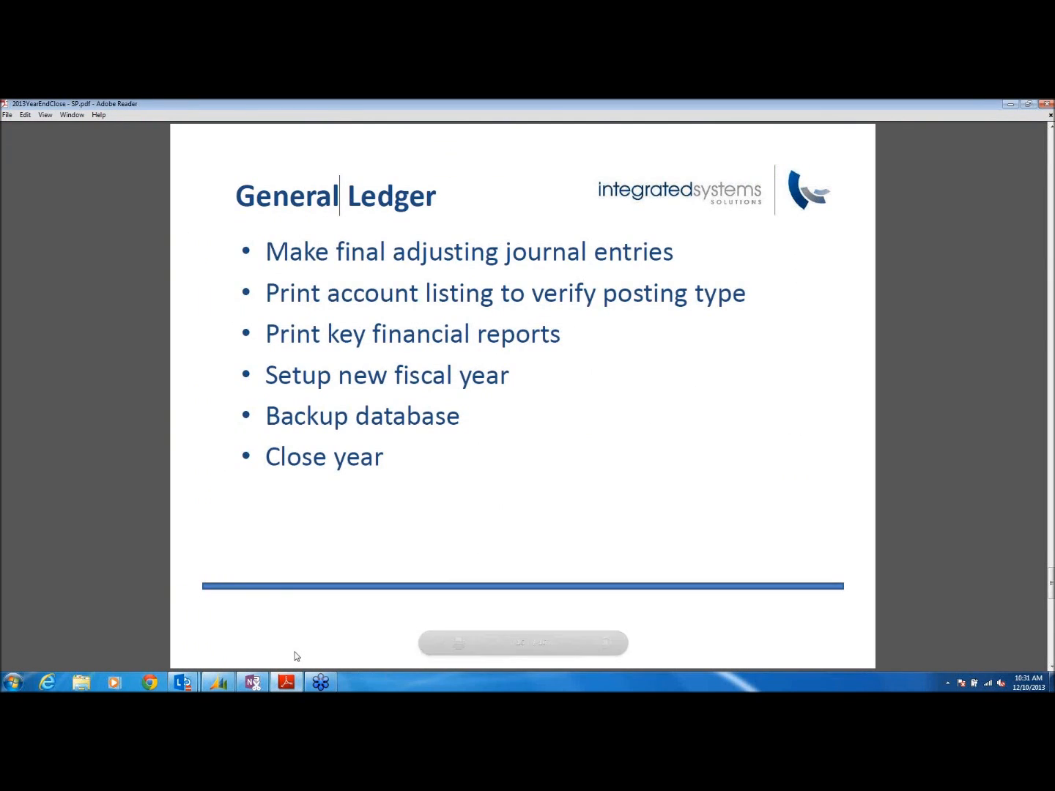
Step: Go from the General Ledger slide (page 15 of 16) back to the Dynamics GP Financial page
{"action": "left_click", "coordinate": [463, 415]}
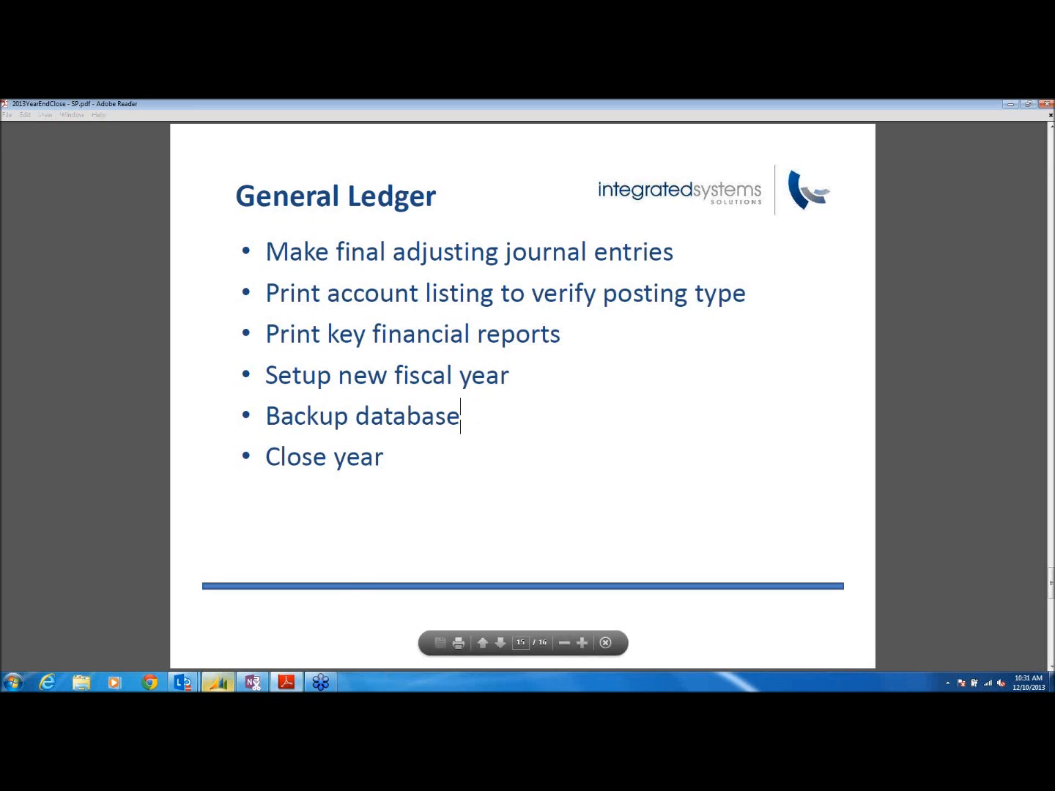
{"action": "left_click", "coordinate": [218, 683]}
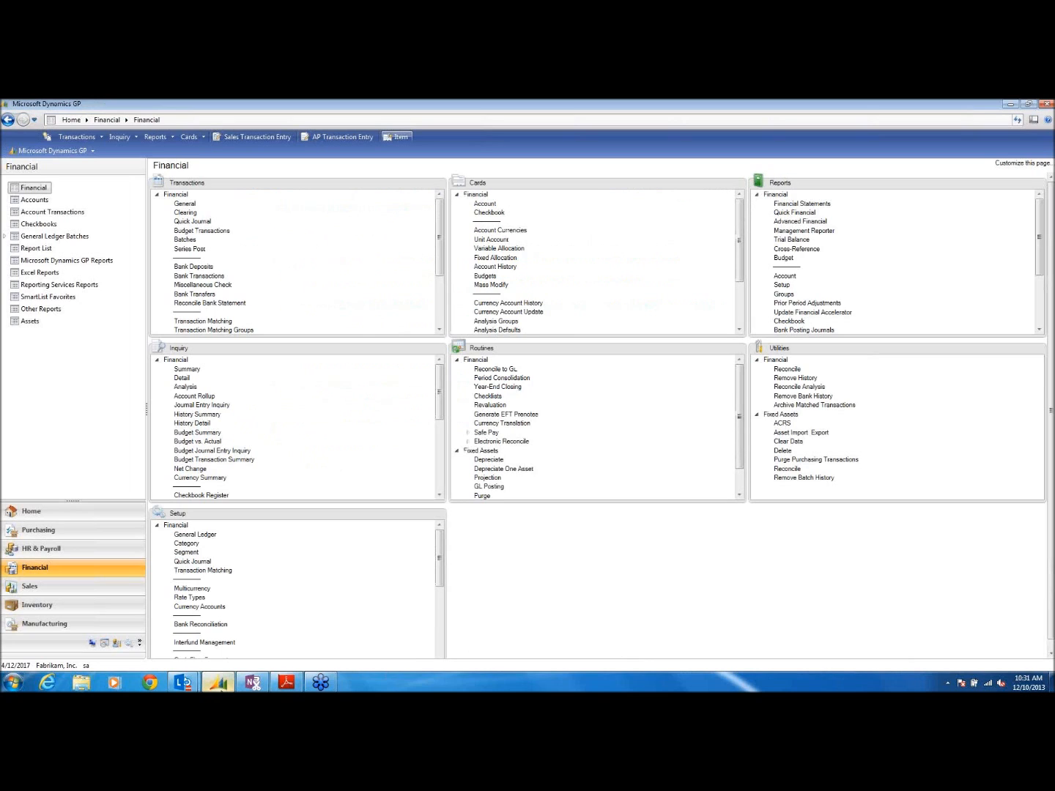
Step: In Year-End Closing, keep unused segments and maintain inactive accounts with budget amounts
{"action": "left_click", "coordinate": [516, 389]}
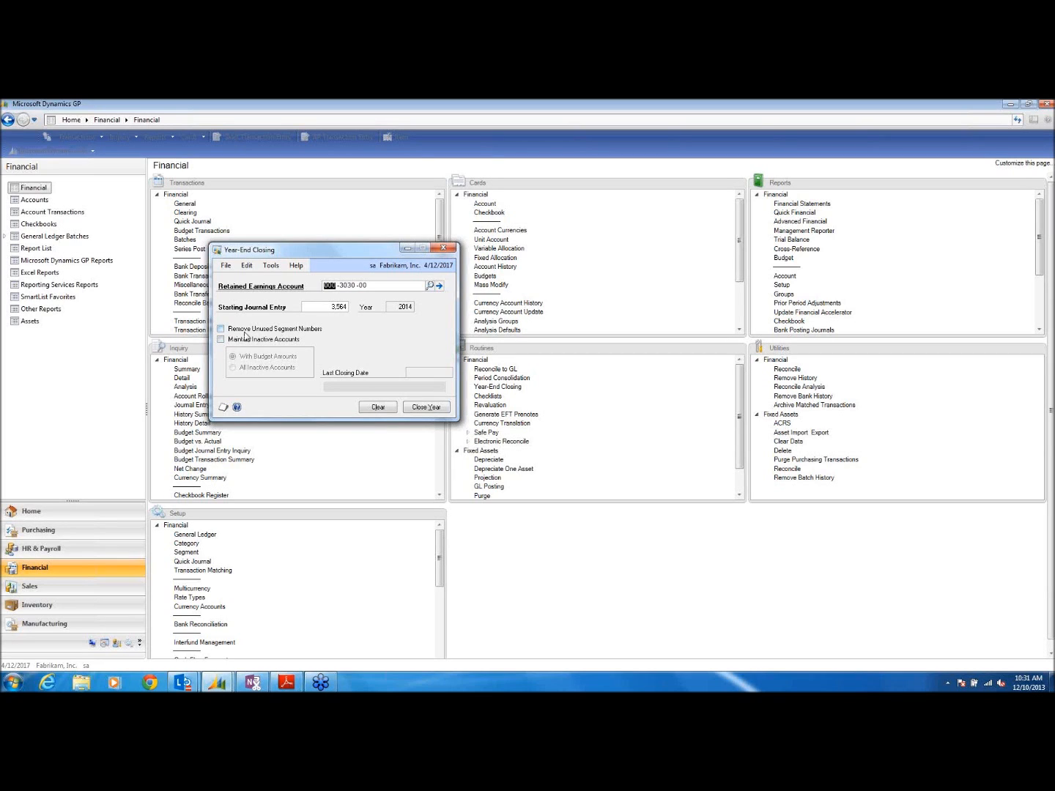
{"action": "left_click", "coordinate": [245, 337]}
{"action": "left_click", "coordinate": [246, 334]}
{"action": "left_click", "coordinate": [232, 342]}
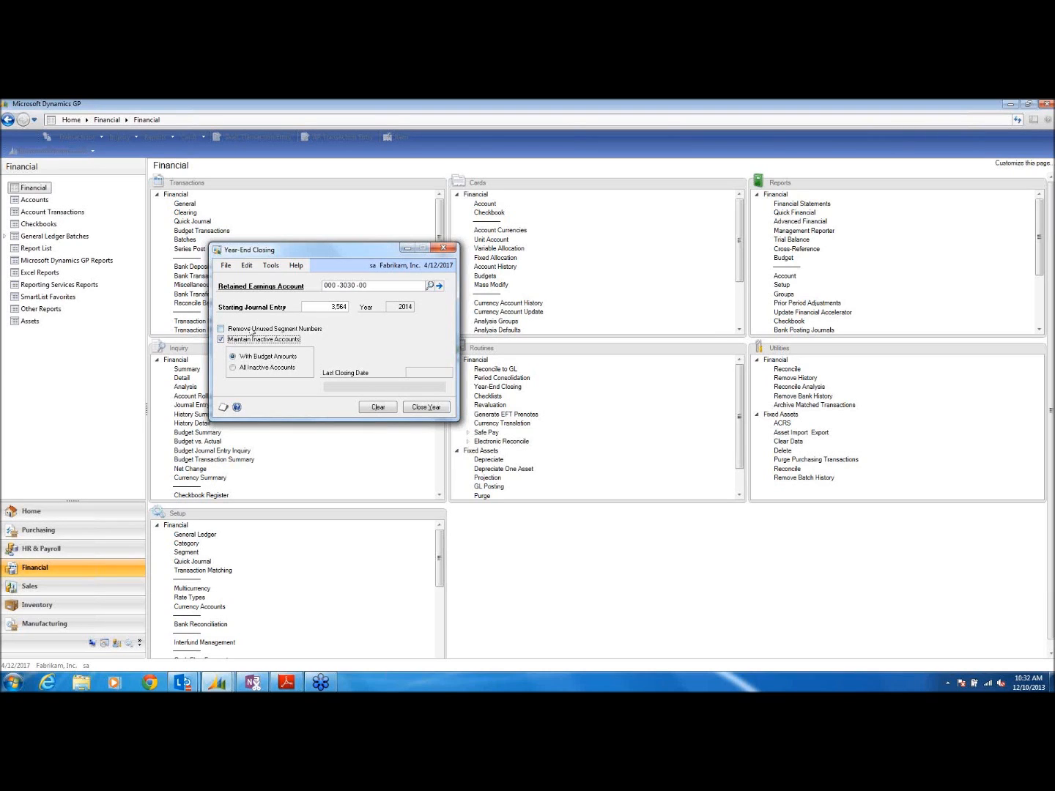
{"action": "left_click", "coordinate": [220, 339]}
{"action": "left_click", "coordinate": [652, 270]}
{"action": "left_click", "coordinate": [221, 341]}
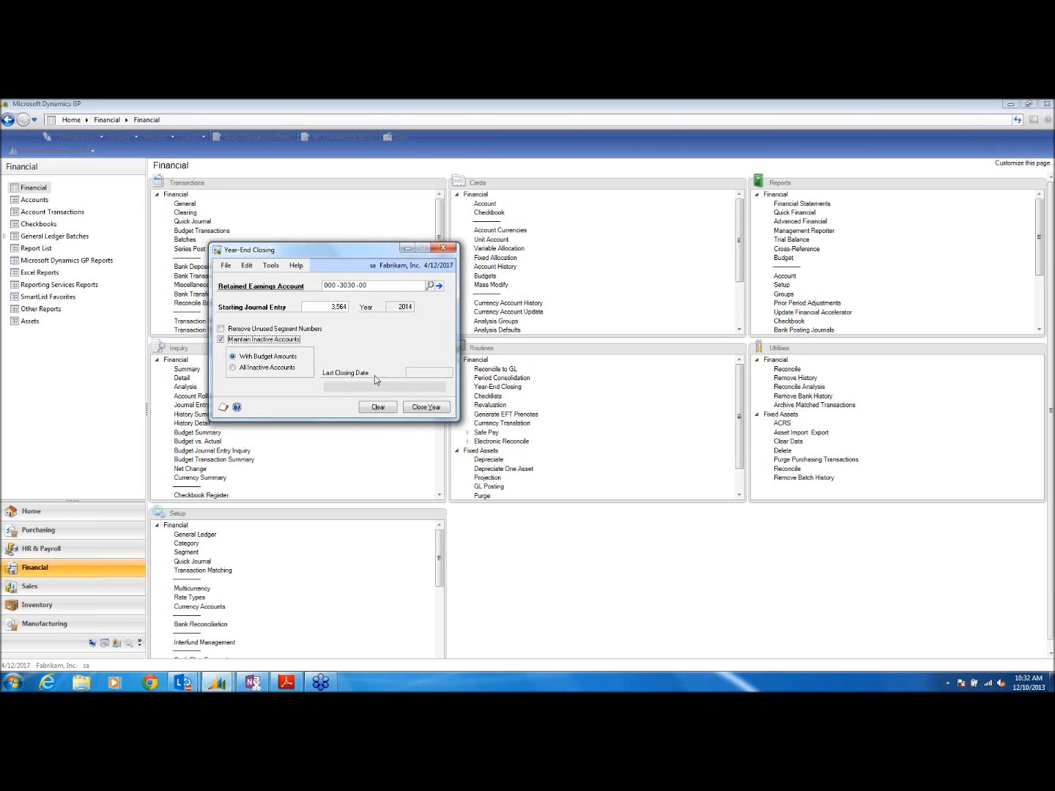
Step: Close Year-End Closing without closing the year and advance to the Additional Modules slide
{"action": "left_click", "coordinate": [444, 248]}
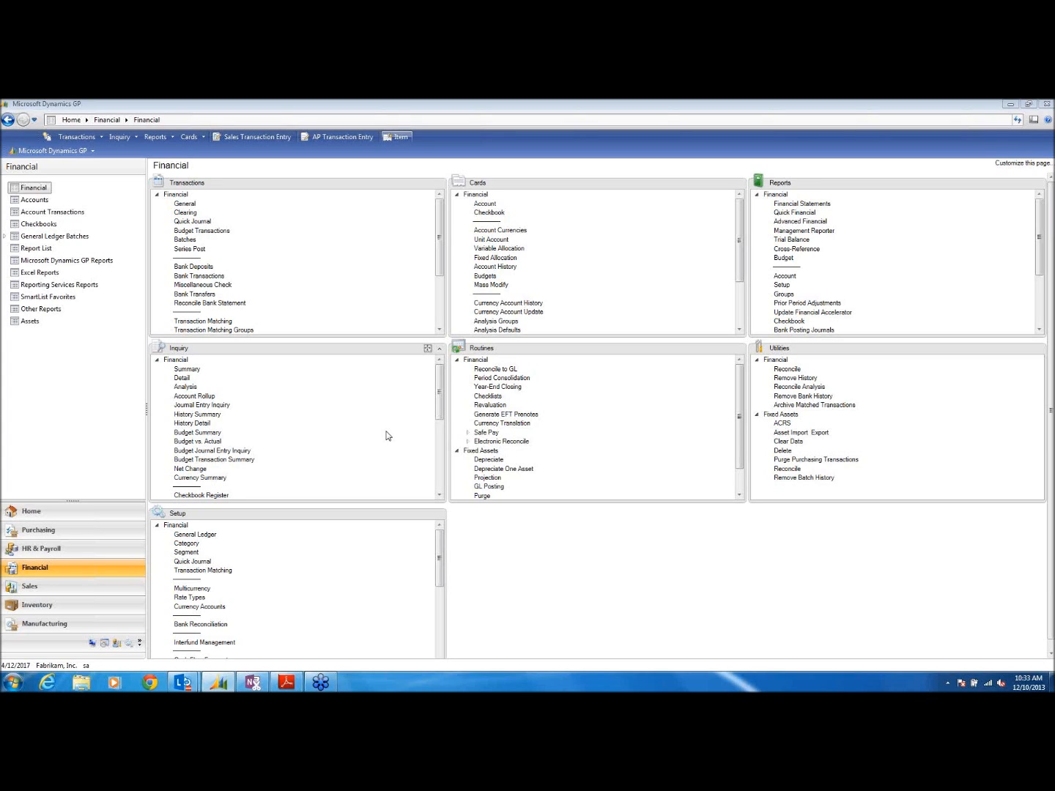
{"action": "left_click", "coordinate": [286, 682]}
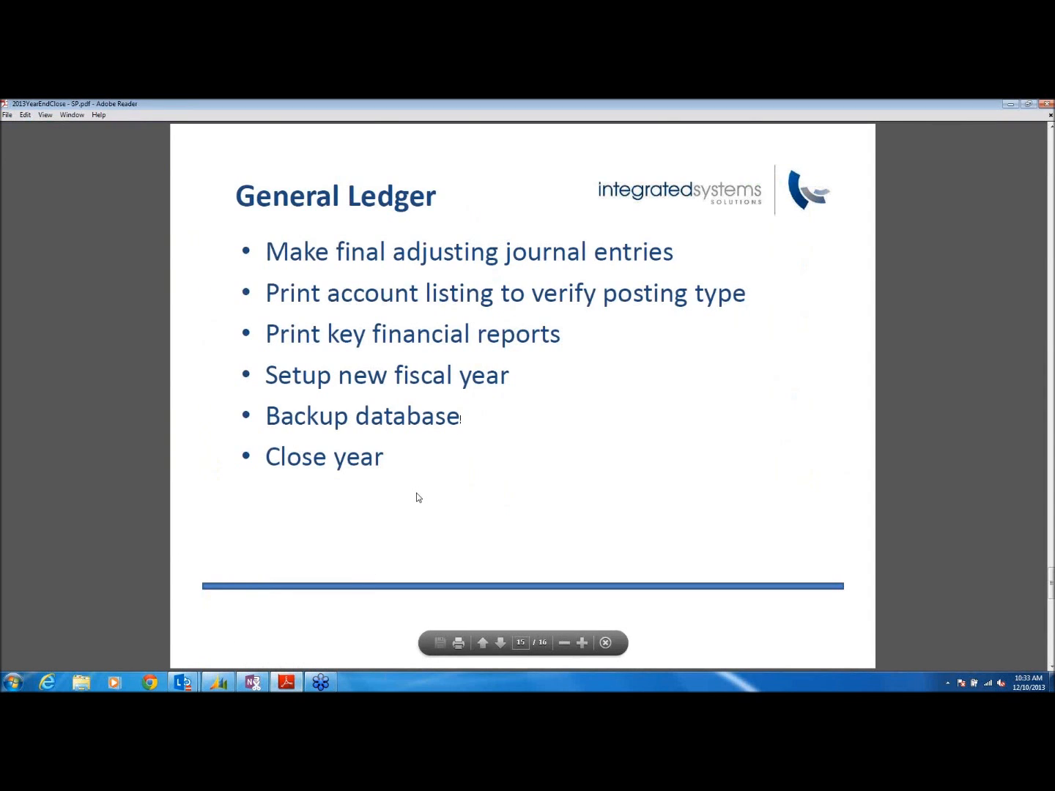
{"action": "key", "text": "Page_Down"}
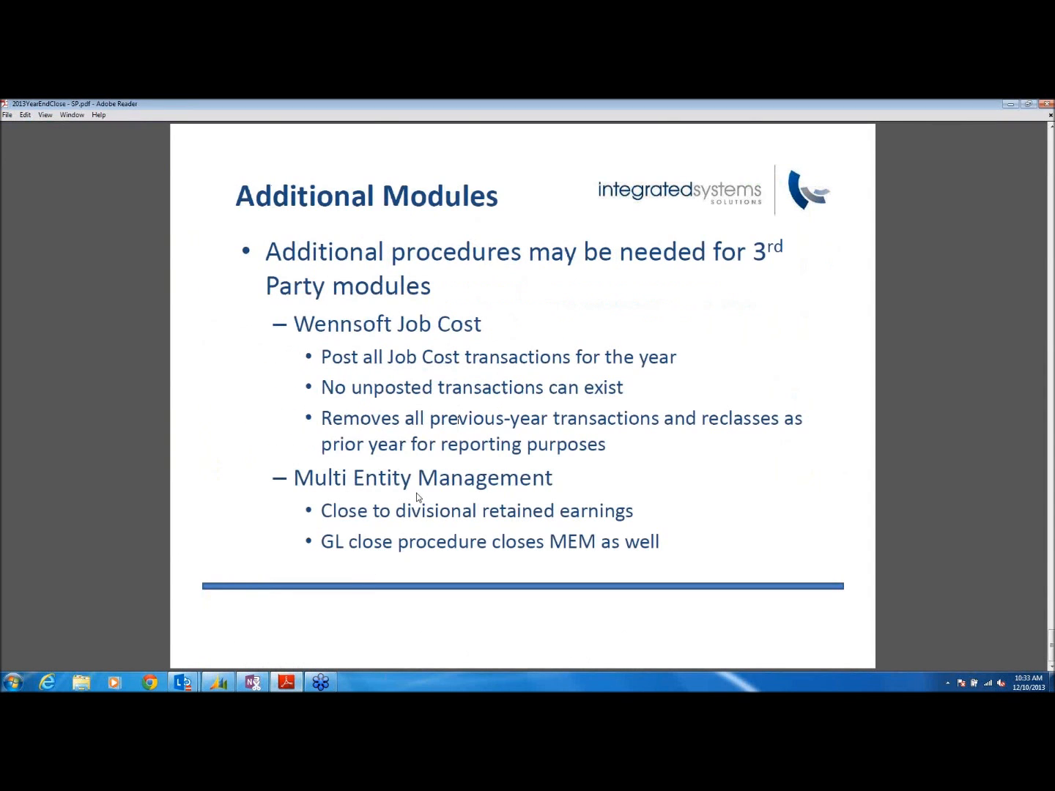